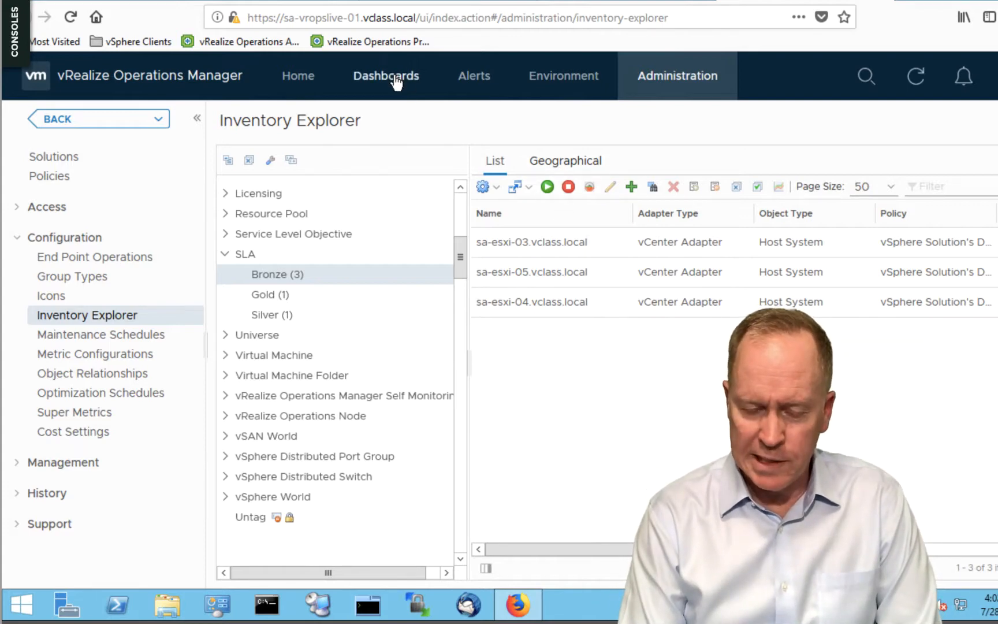
# Open the Host CPU Usage dashboard for editing.
pyautogui.click(473, 81)
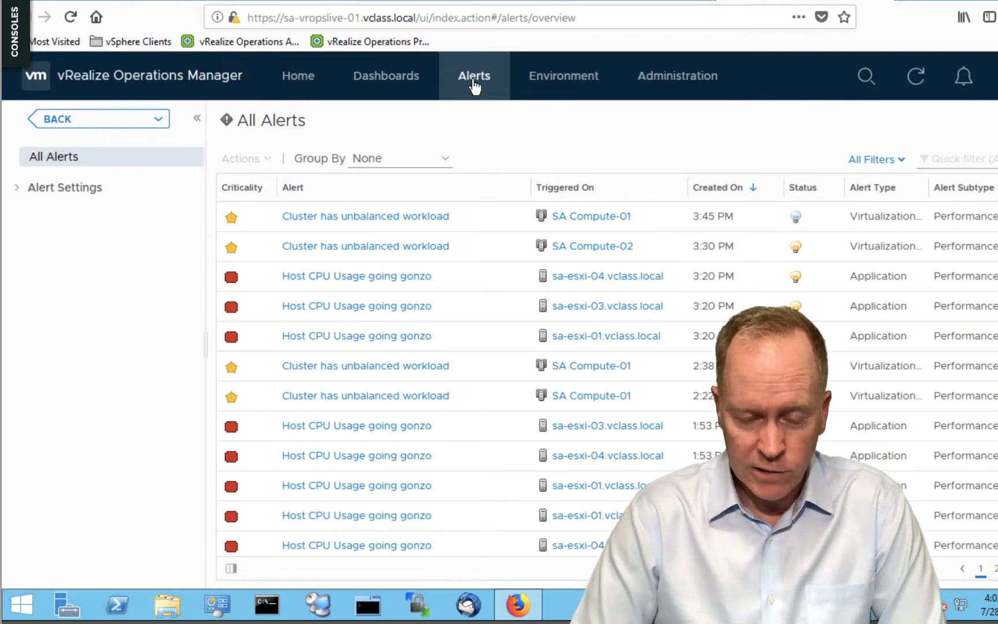
pyautogui.click(406, 86)
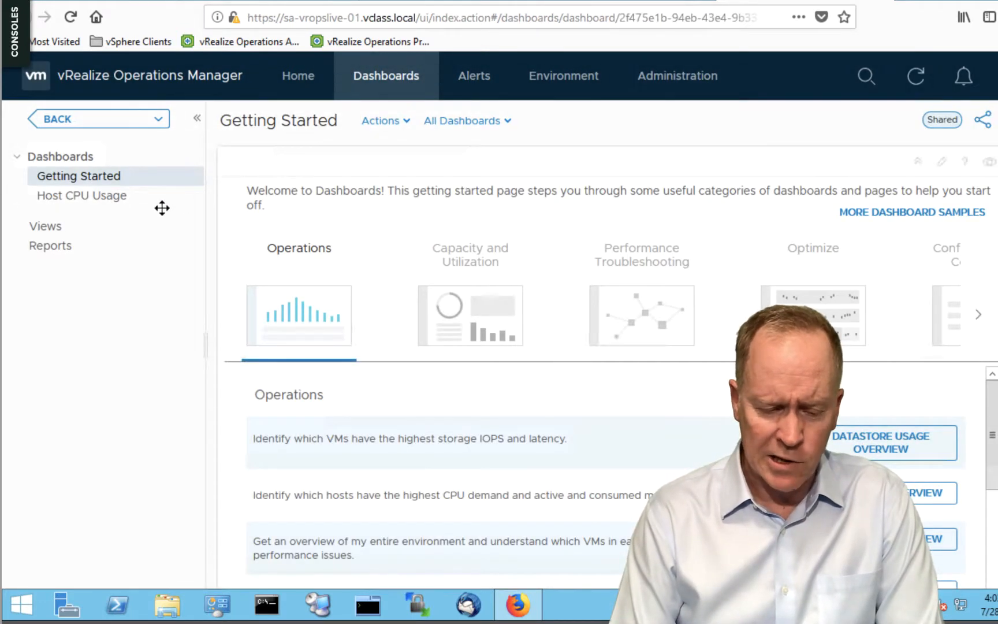
pyautogui.click(123, 198)
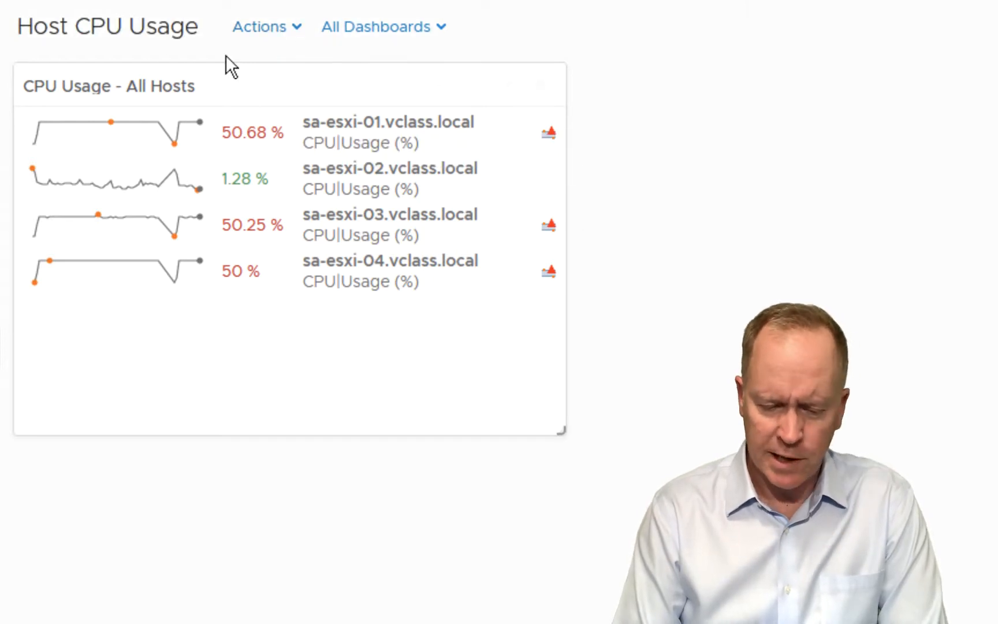
pyautogui.click(259, 29)
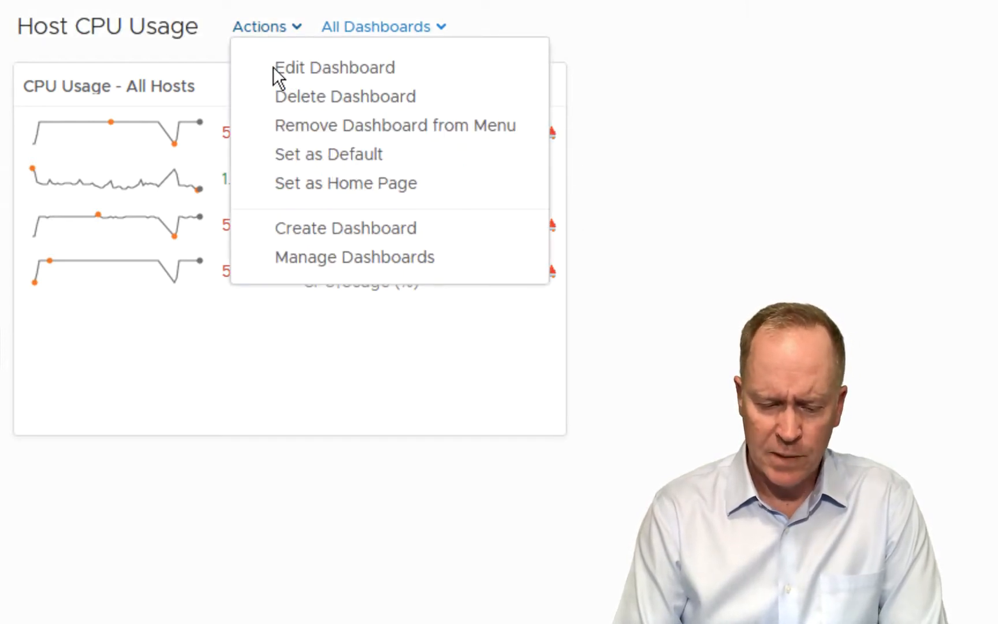
pyautogui.click(278, 81)
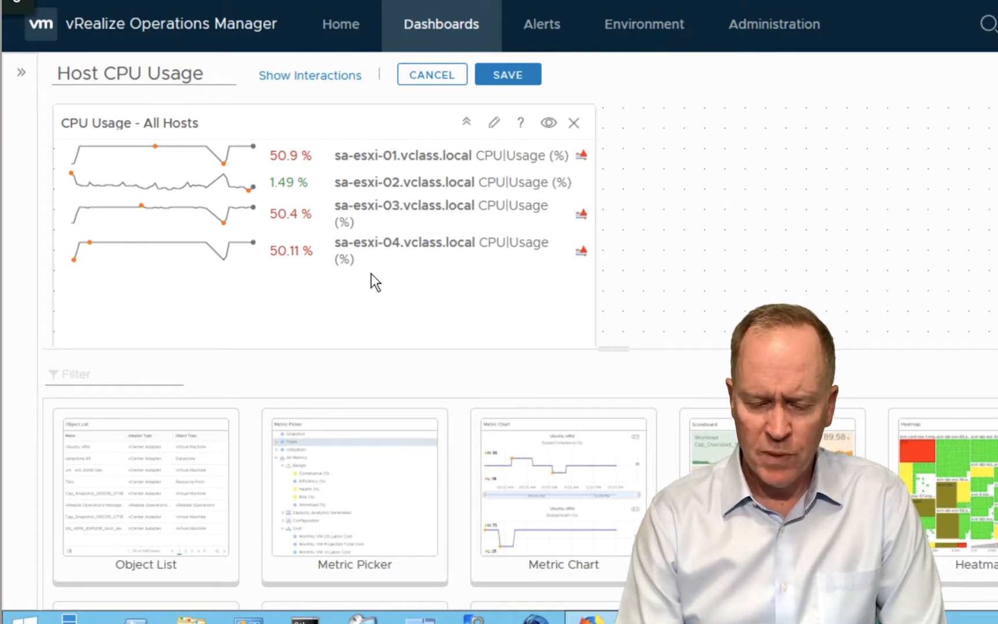
# Open the CPU Usage - All Hosts widget's configuration, list the Host System objects, and select sa-esxi-05.vclass.local.
pyautogui.click(495, 123)
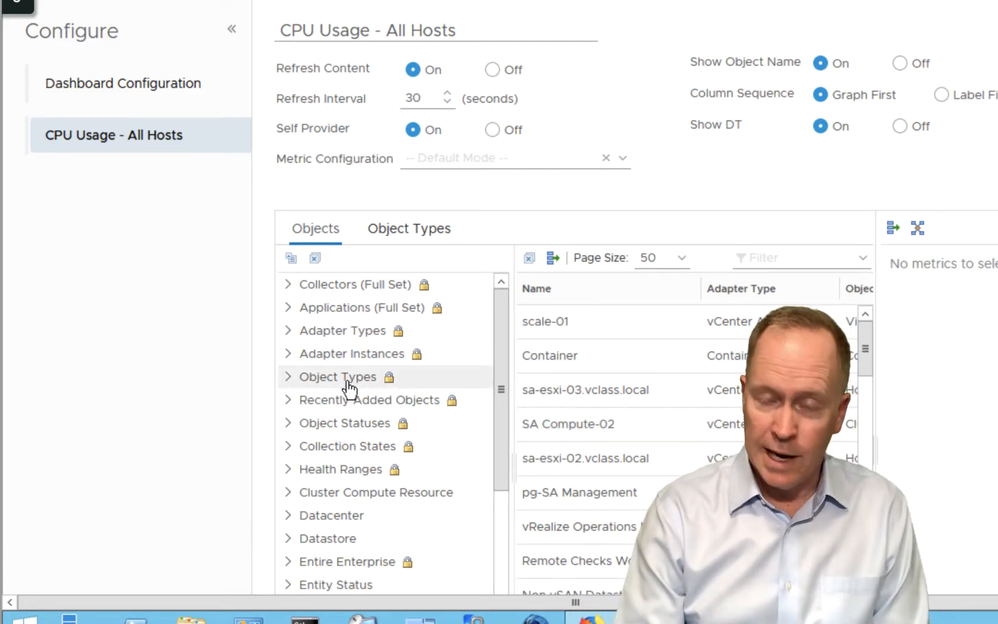
pyautogui.click(289, 379)
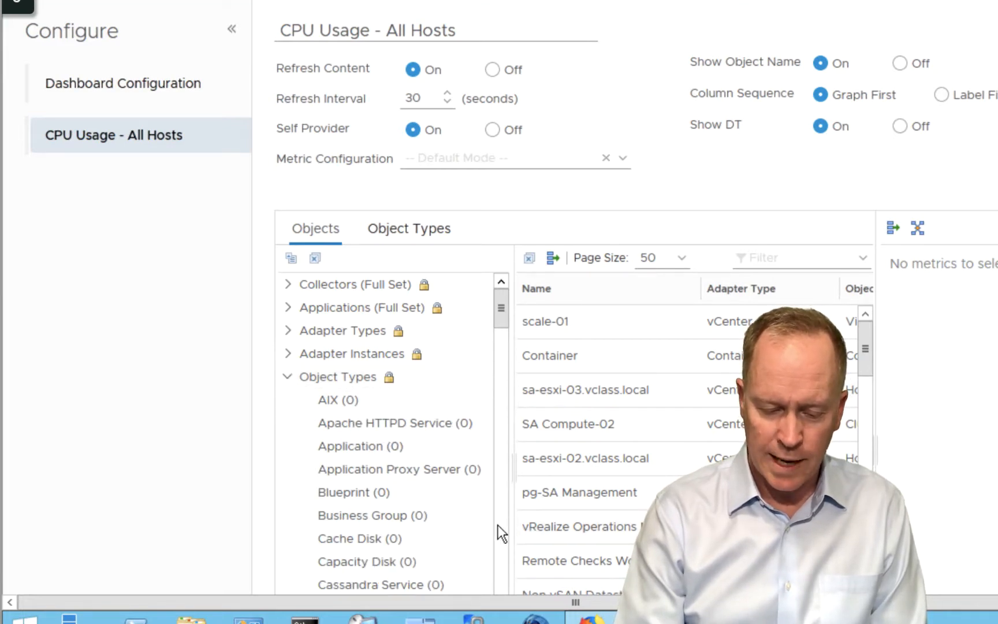
pyautogui.scroll(-5, 497, 525)
pyautogui.scroll(-5, 496, 526)
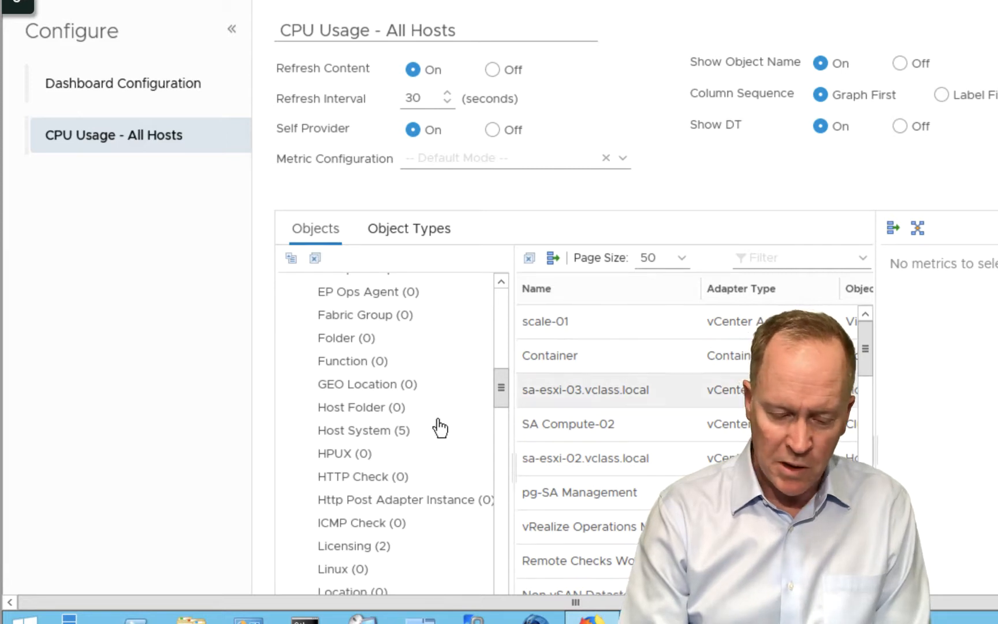
pyautogui.click(359, 438)
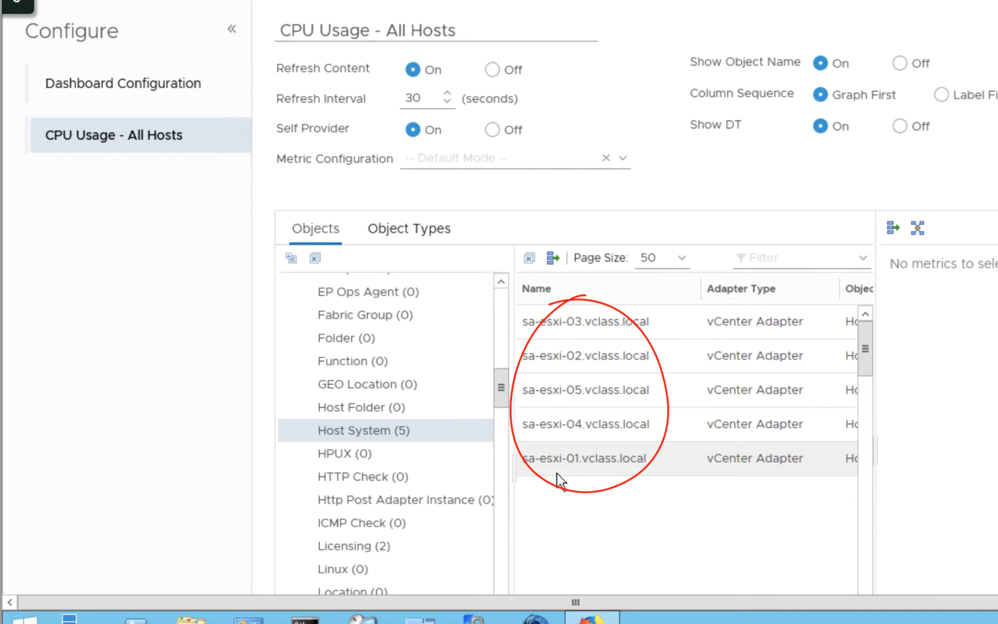
pyautogui.click(593, 392)
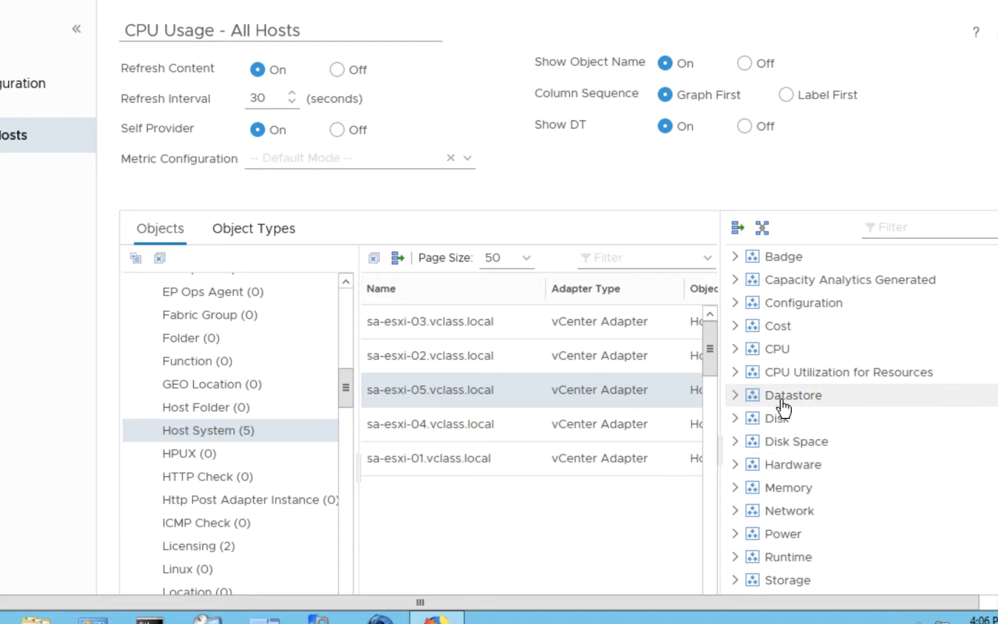
# Add the CPU Usage (%) metric of sa-esxi-05.vclass.local to the widget's metric list and save the widget configuration.
pyautogui.click(736, 349)
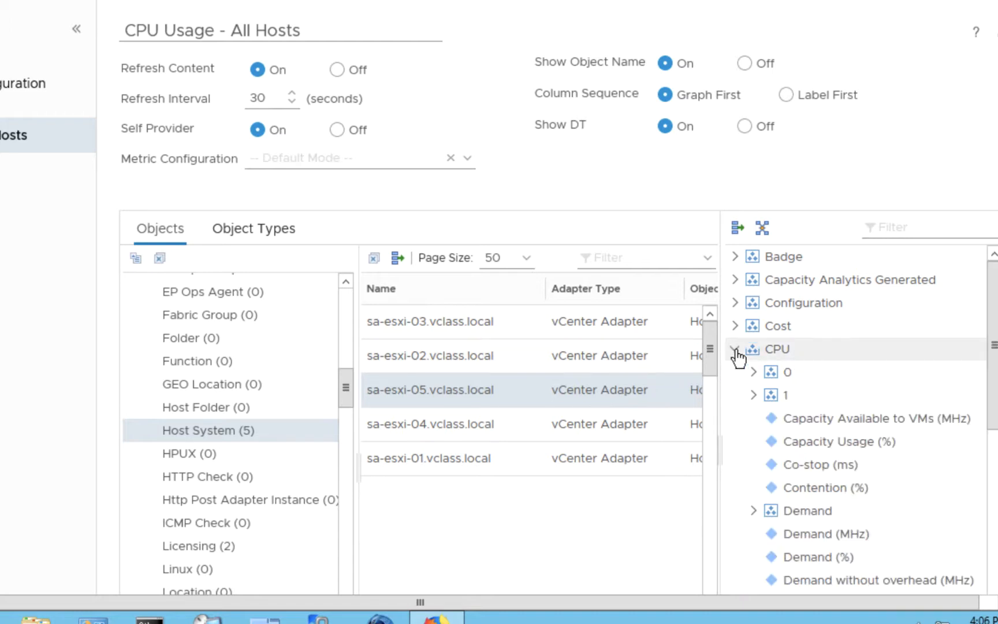
pyautogui.click(995, 493)
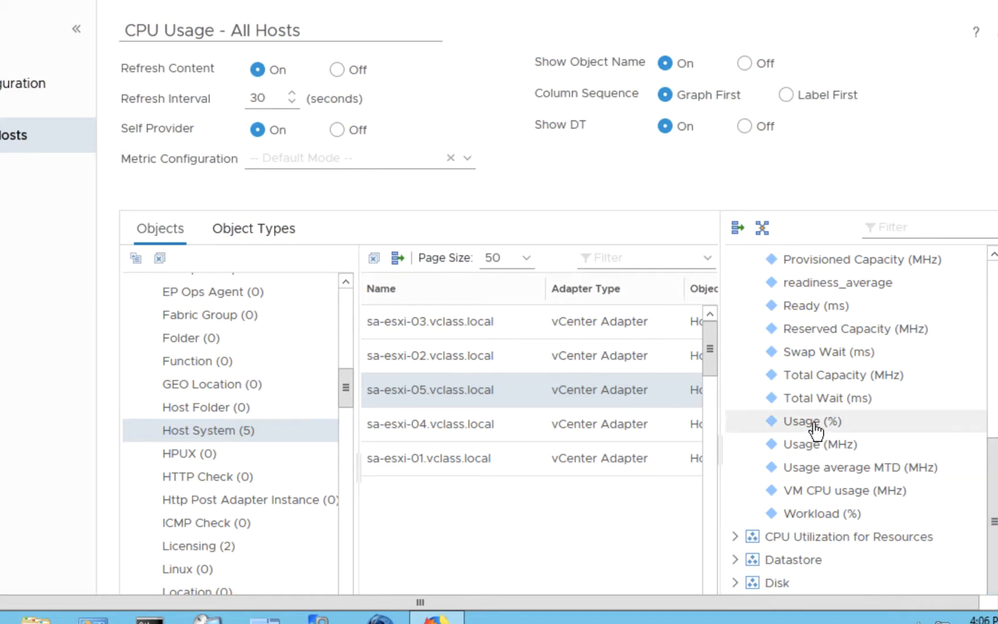
pyautogui.moveTo(816, 430)
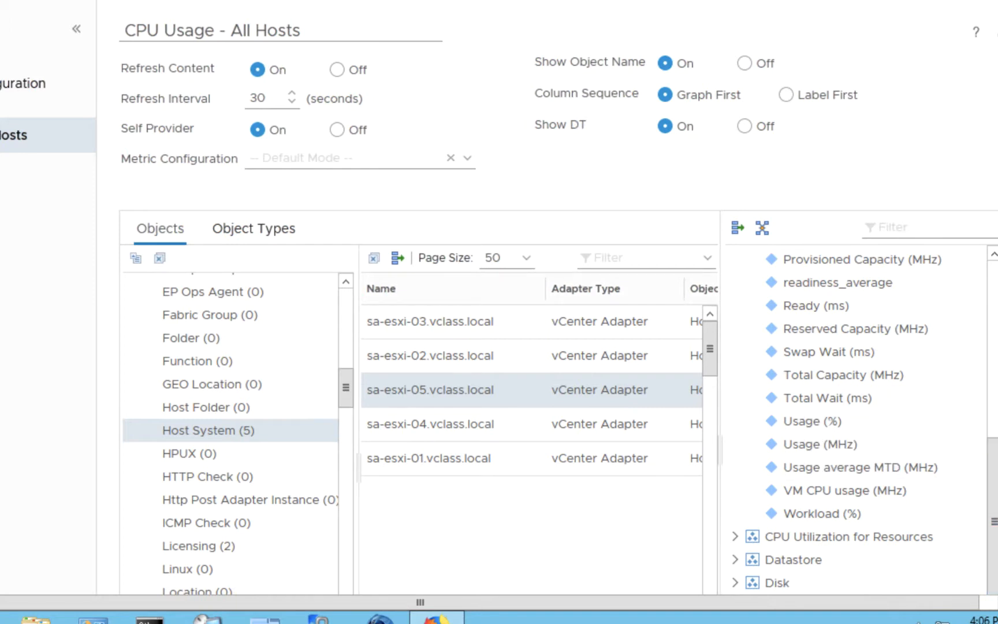
pyautogui.scroll(-4, 499, 298)
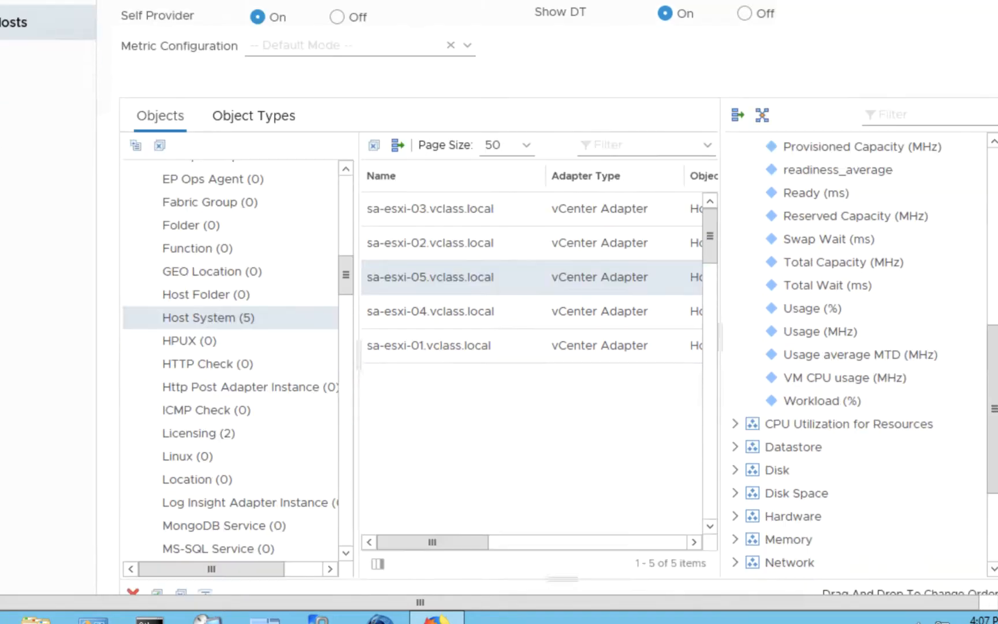
pyautogui.scroll(-2, 499, 298)
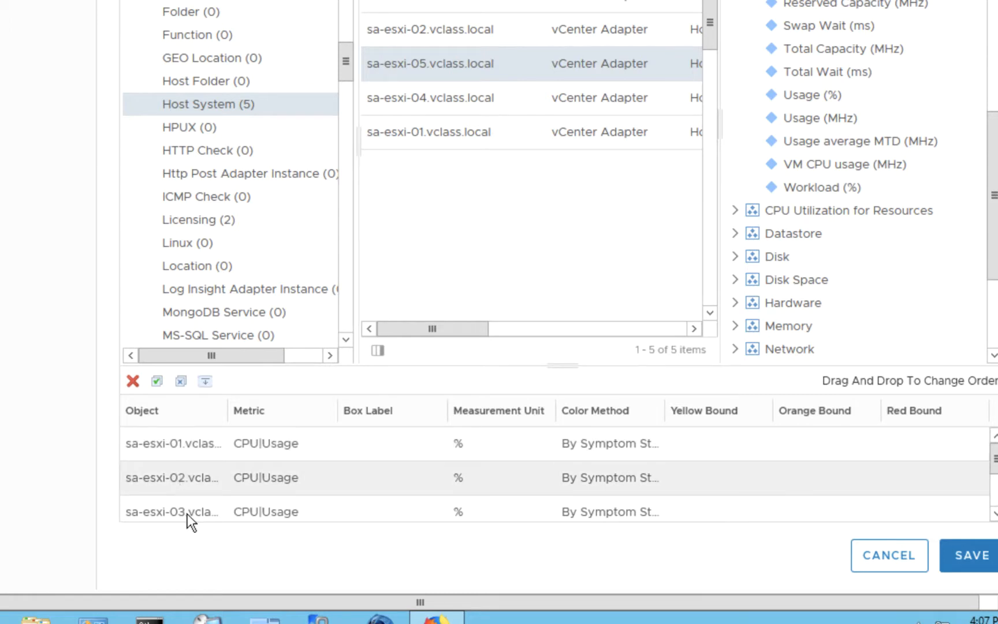
pyautogui.click(993, 514)
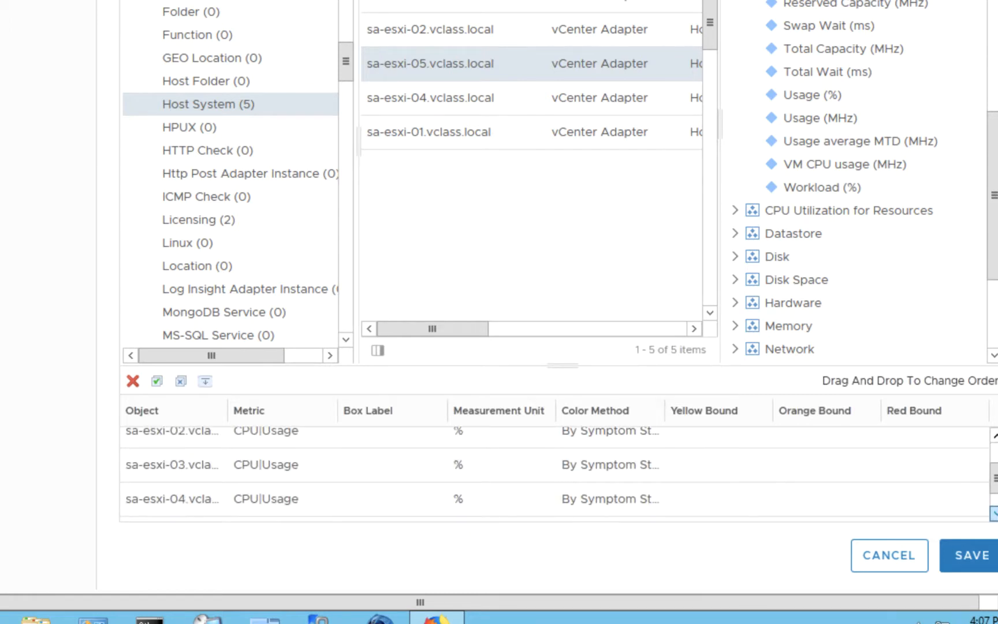
pyautogui.click(993, 514)
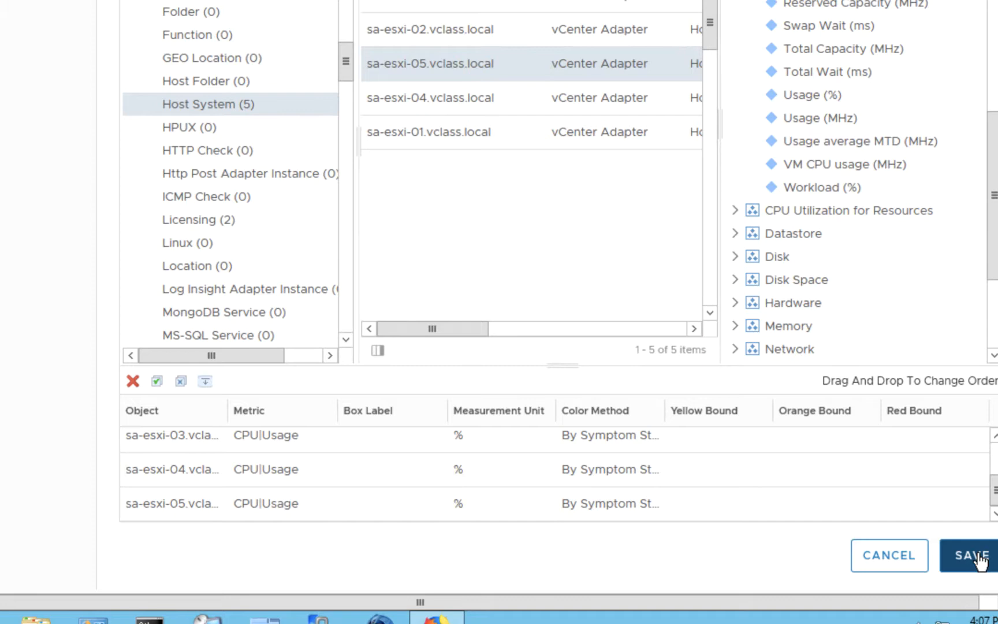
pyautogui.click(949, 556)
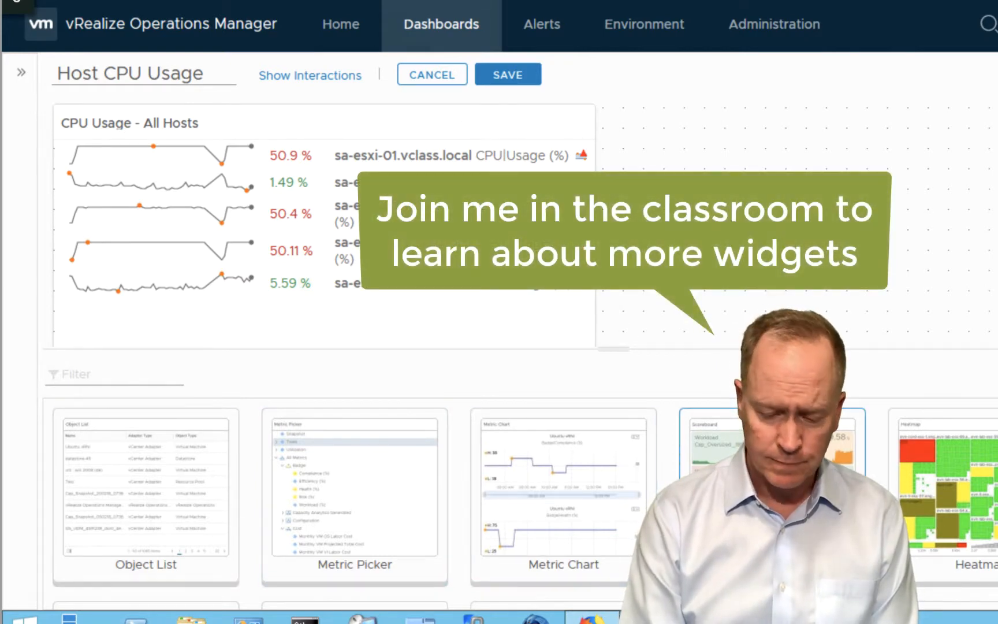
# Filter the widget library by "alert", place an Alert List widget beside the CPU Usage widget, and widen it.
pyautogui.click(132, 372)
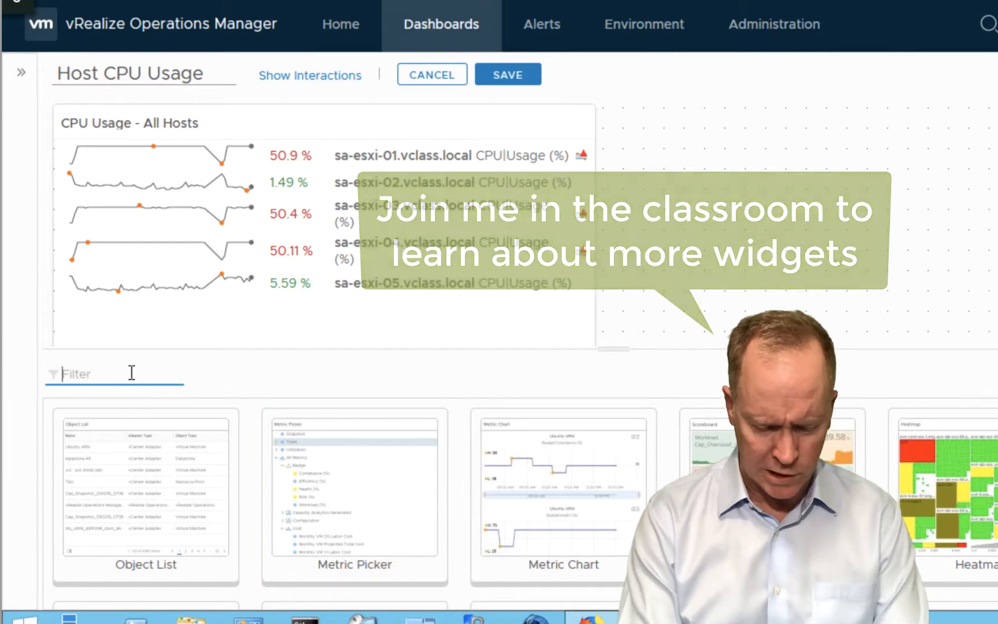
pyautogui.write('alert')
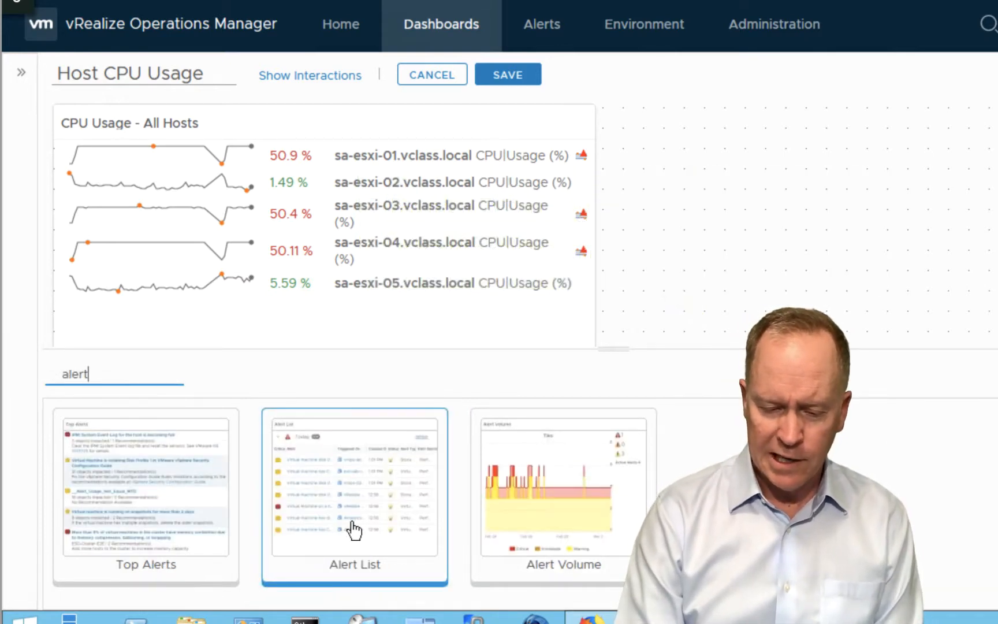
pyautogui.moveTo(379, 508); pyautogui.dragTo(734, 208)
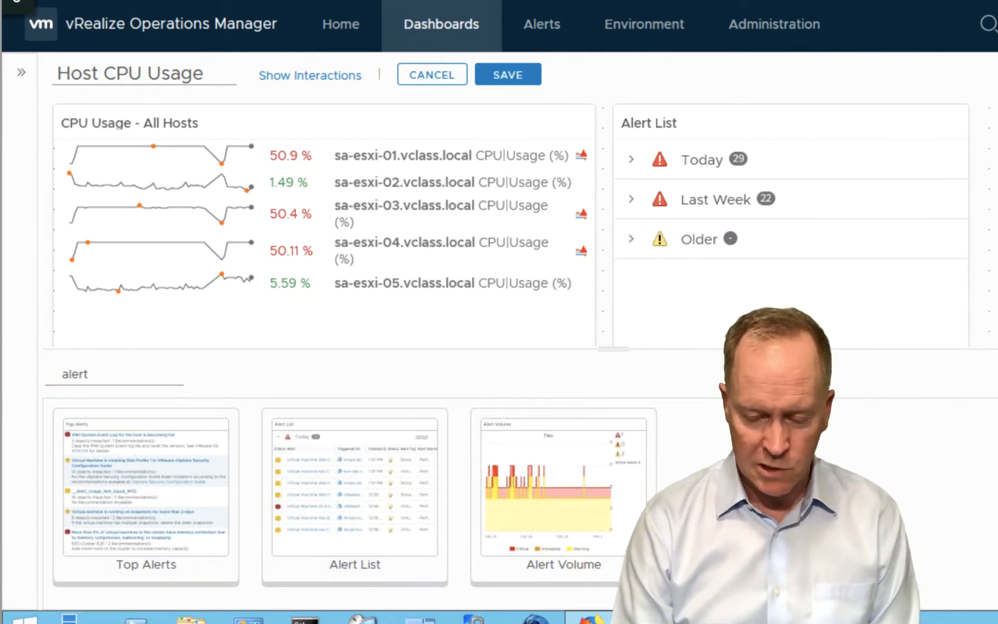
pyautogui.moveTo(774, 349); pyautogui.dragTo(774, 577)
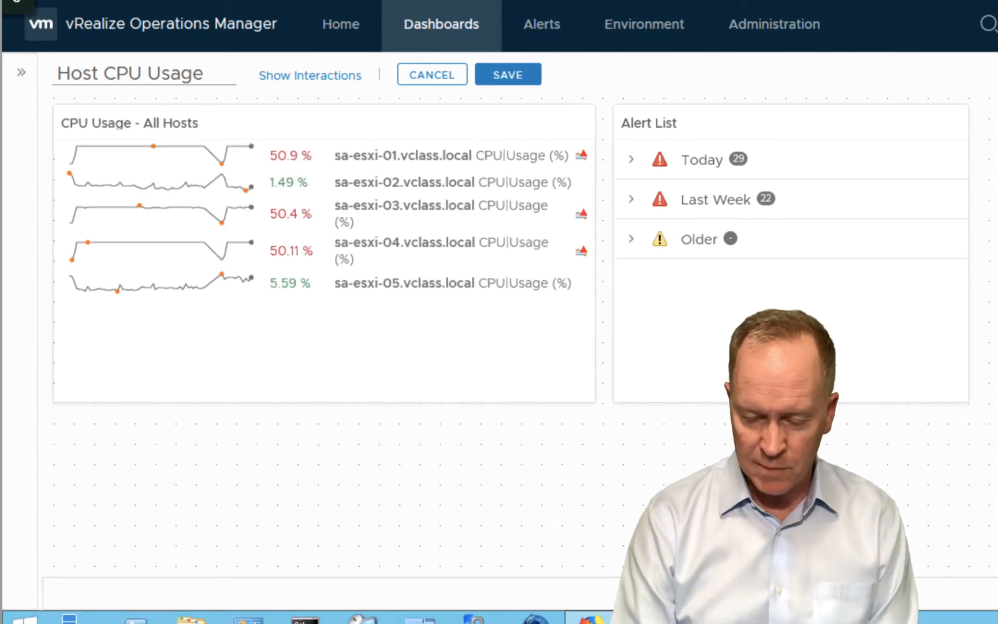
pyautogui.moveTo(964, 401); pyautogui.dragTo(997, 402)
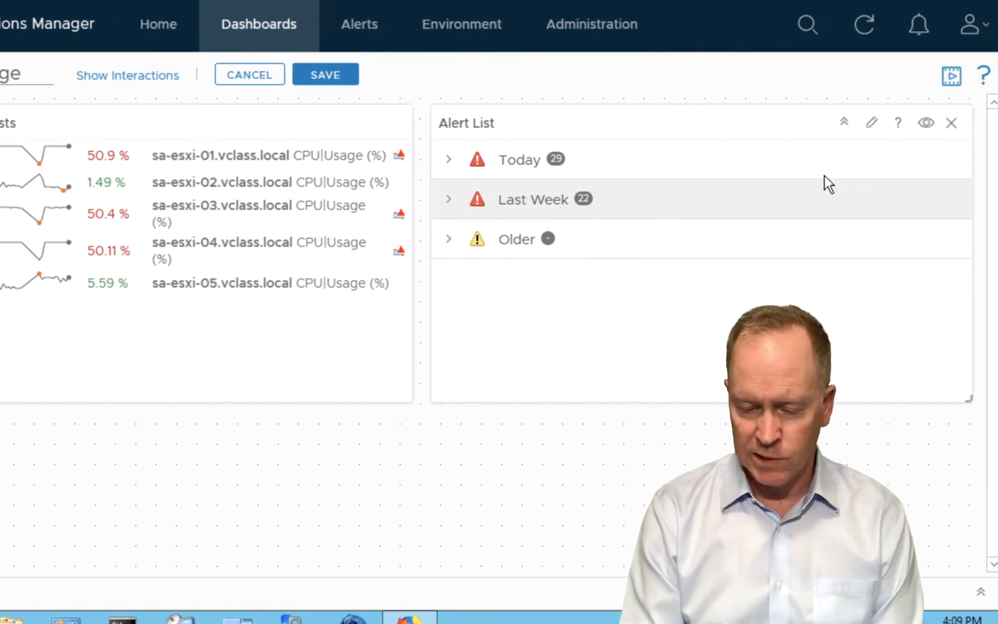
# Show the Alert List widget's toolbar and set its grouping to None.
pyautogui.click(926, 123)
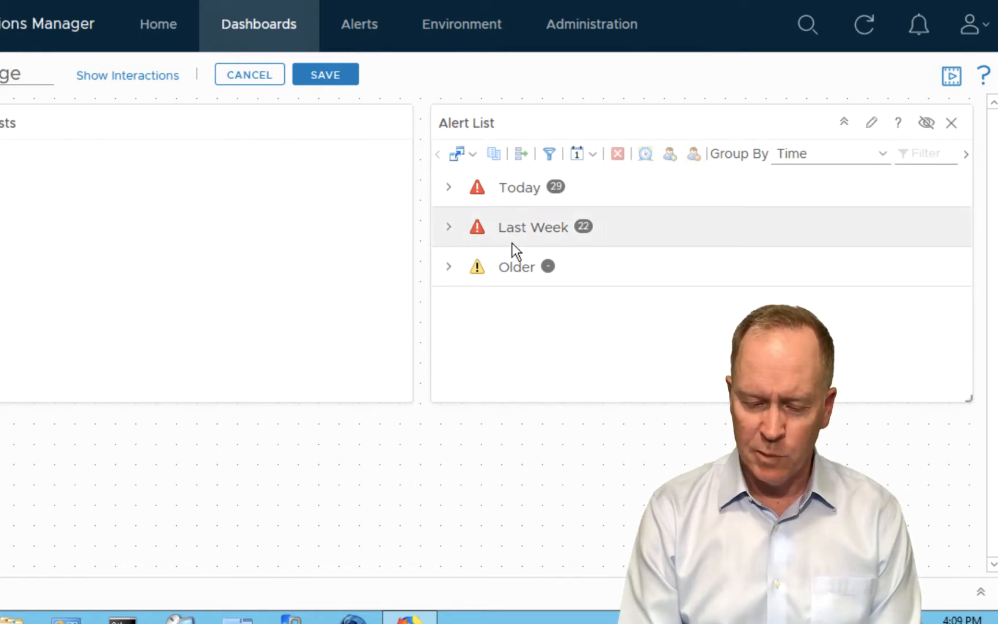
pyautogui.click(883, 154)
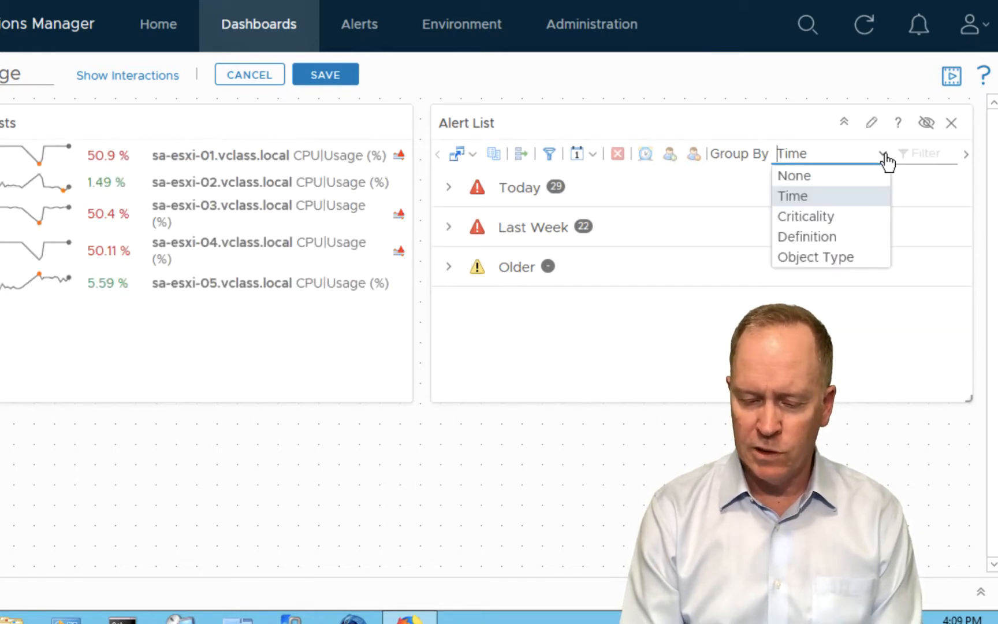
pyautogui.click(827, 178)
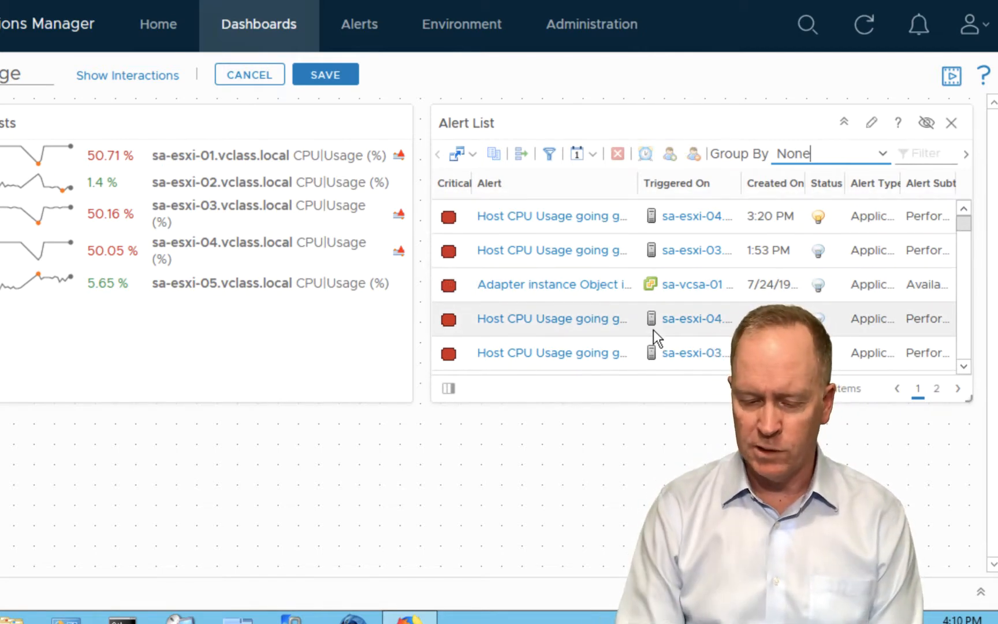
# Rename the Alert List widget to "Alert List - Gold SLA", assign sa-esxi-03.vclass.local as its selected object, and save.
pyautogui.click(872, 123)
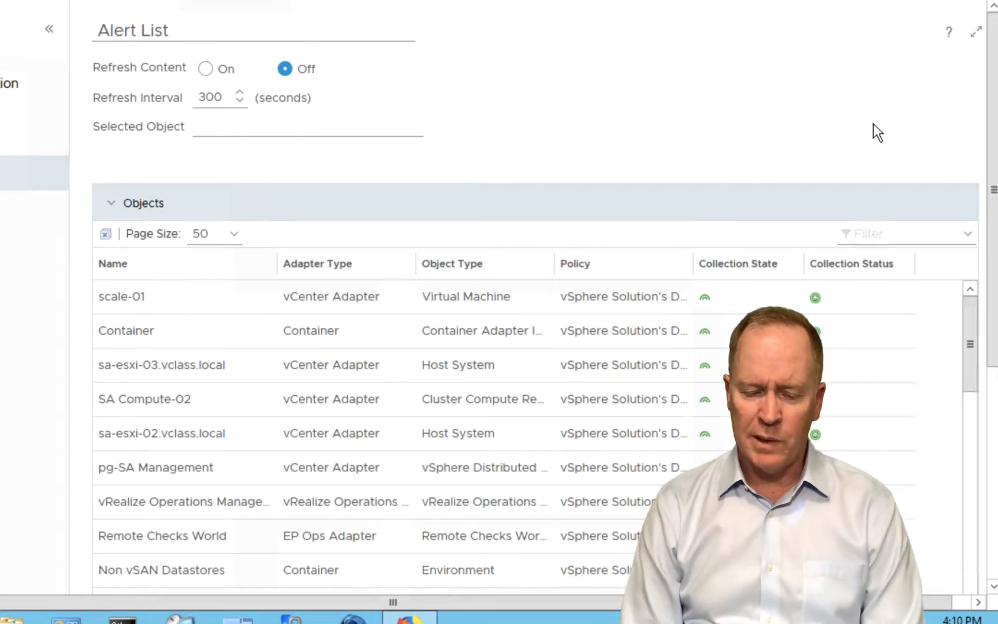
pyautogui.click(216, 33)
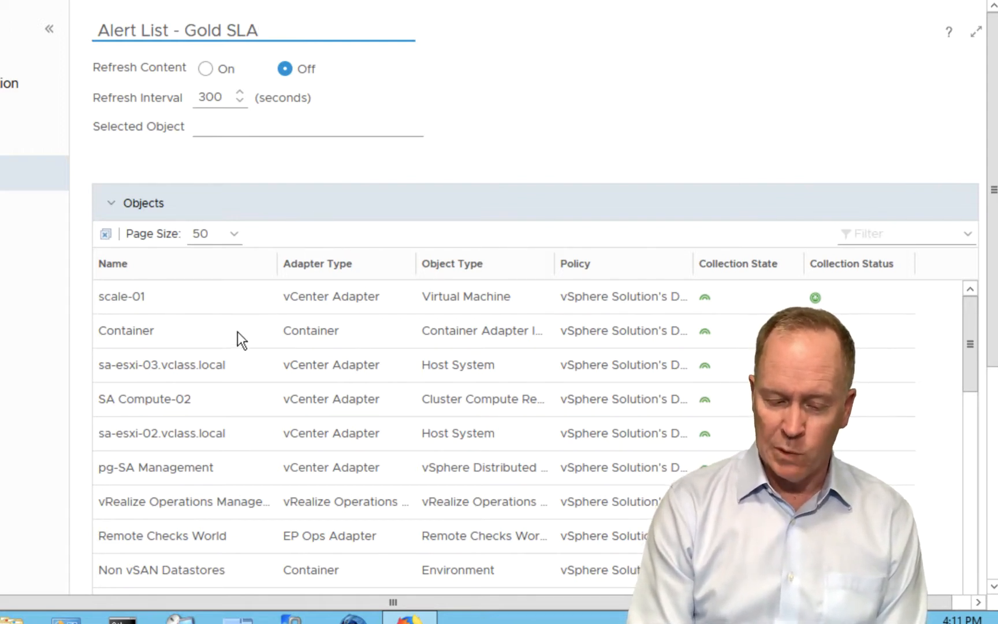
pyautogui.click(194, 369)
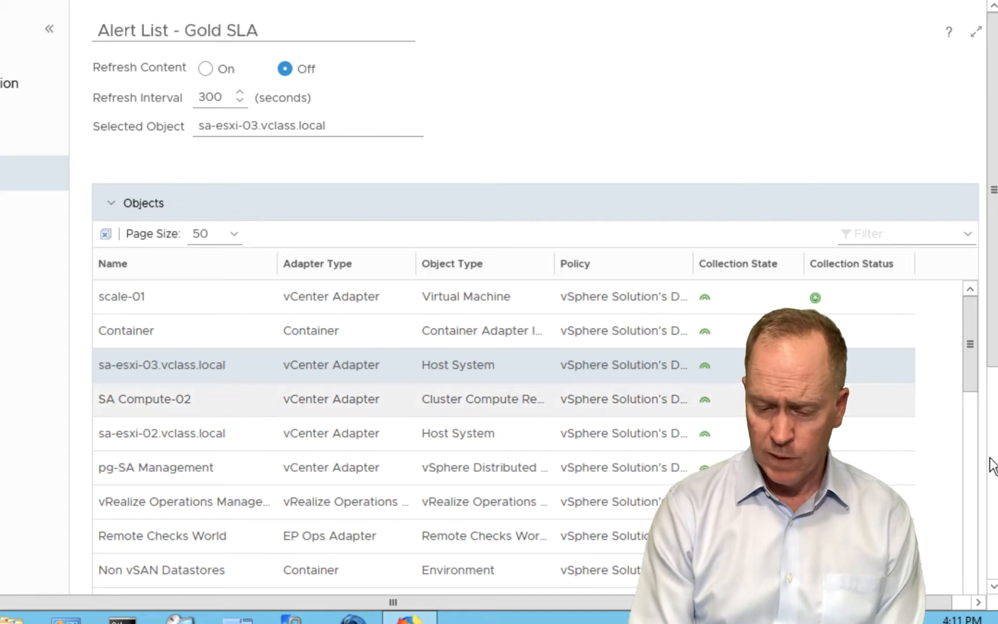
pyautogui.scroll(-5, 994, 508)
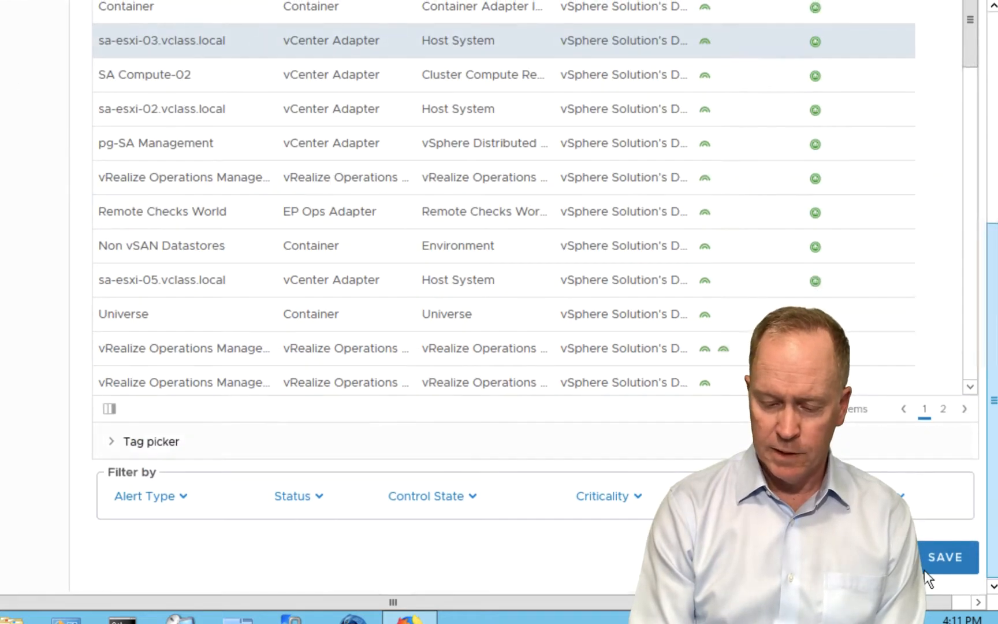
pyautogui.click(922, 573)
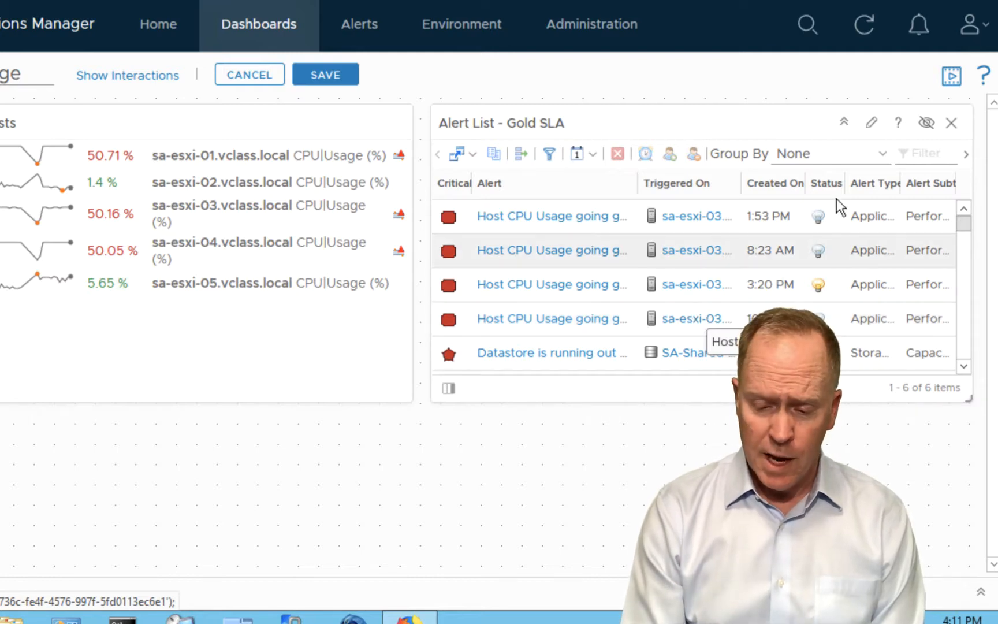
# Open the configuration of the "Alert List - Gold SLA" widget.
pyautogui.click(872, 123)
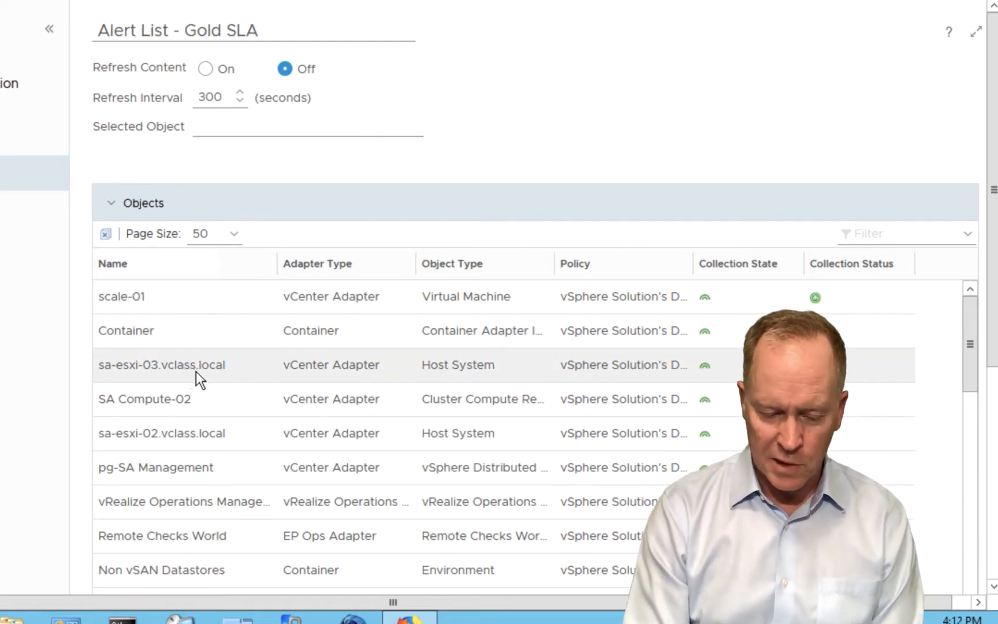
# Try to select both sa-esxi-03.vclass.local and sa-esxi-02.vclass.local as the widget's objects, and clear the selection.
pyautogui.click(196, 371)
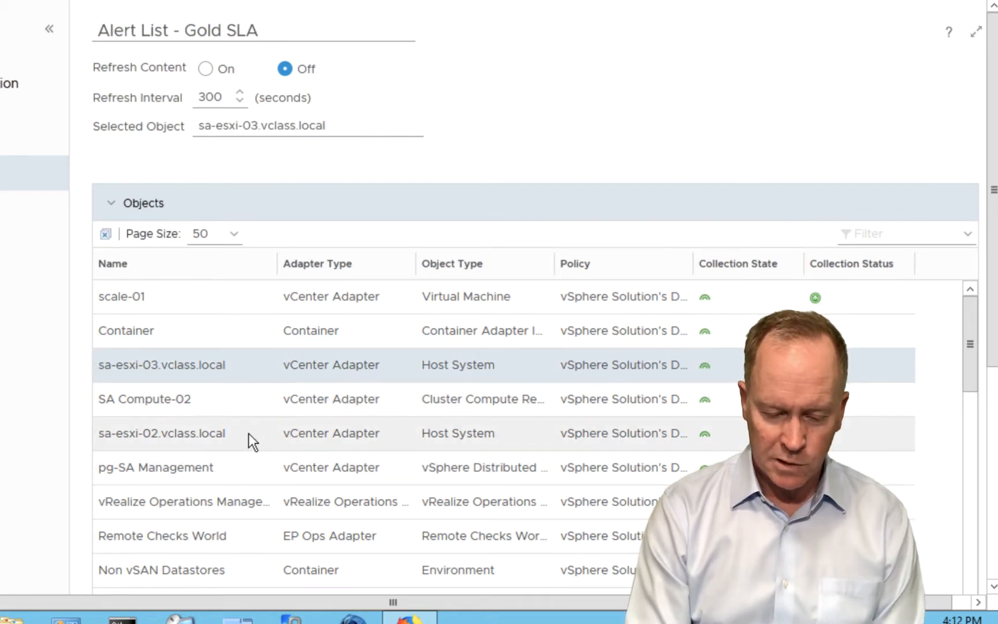
pyautogui.click(253, 442)
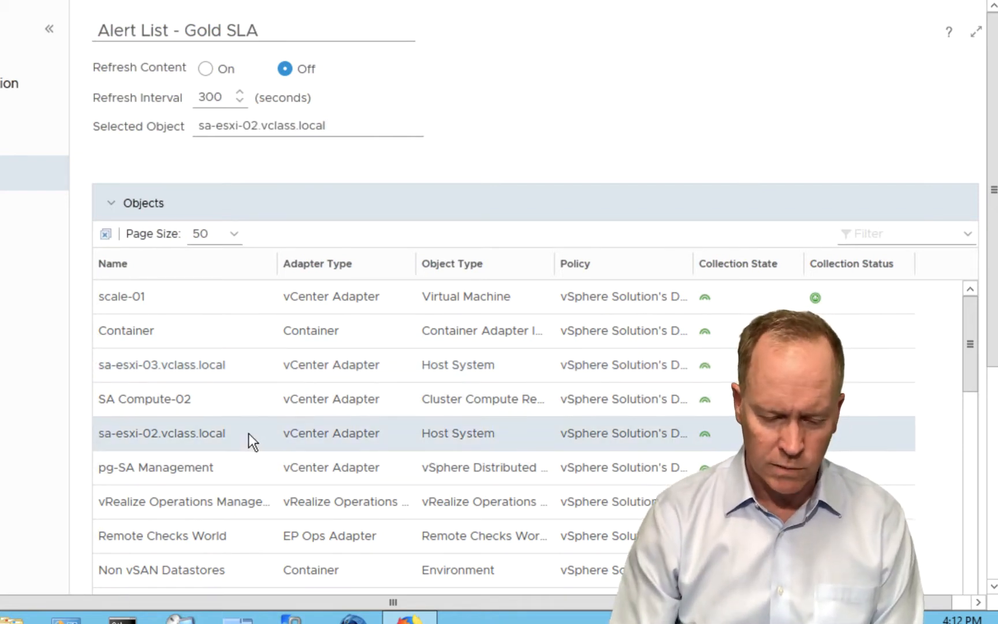
pyautogui.click(217, 356)
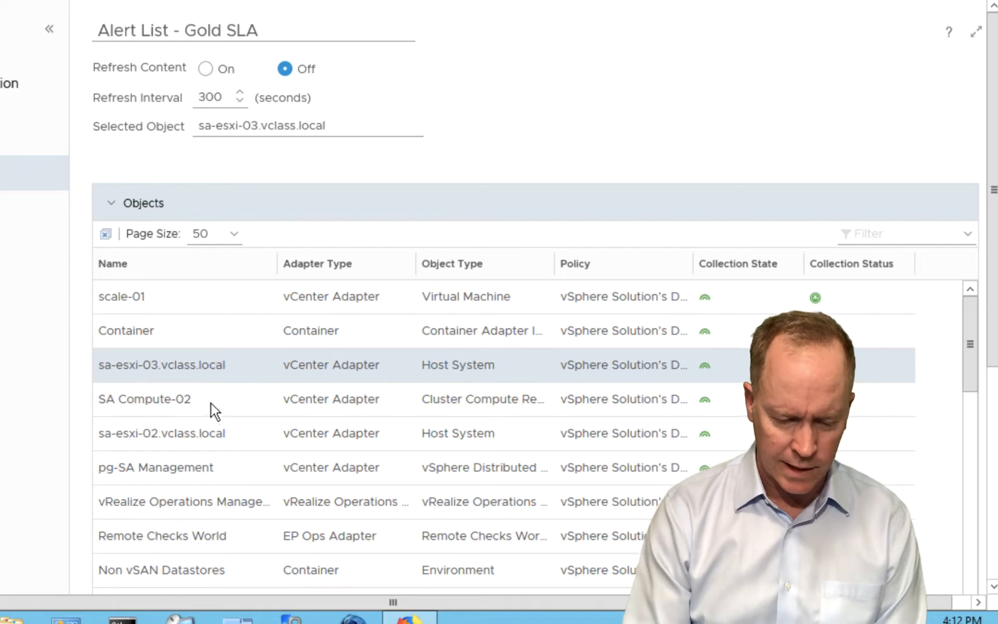
pyautogui.click(213, 430)
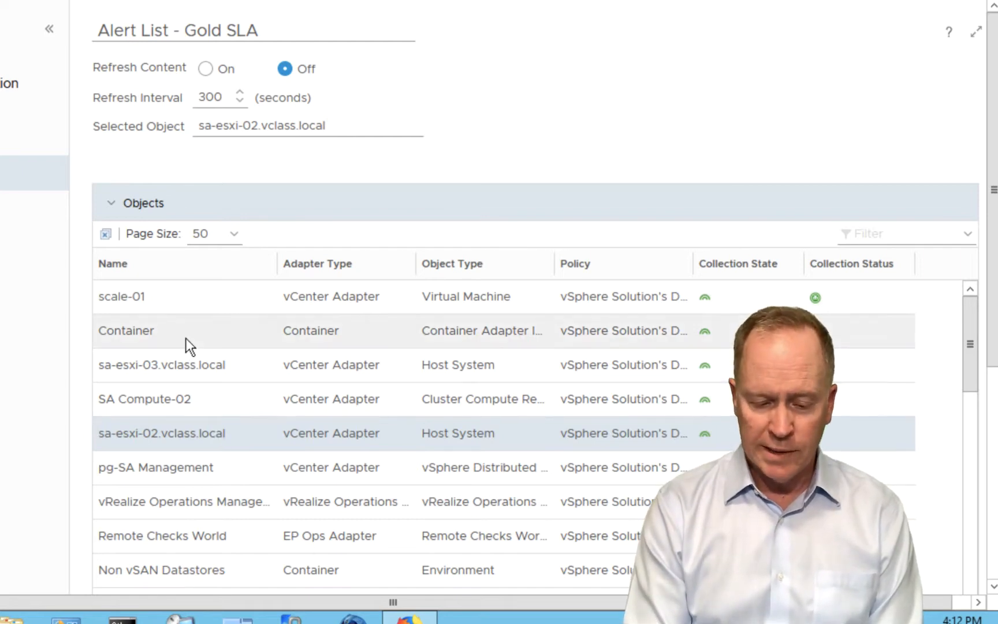
pyautogui.click(106, 234)
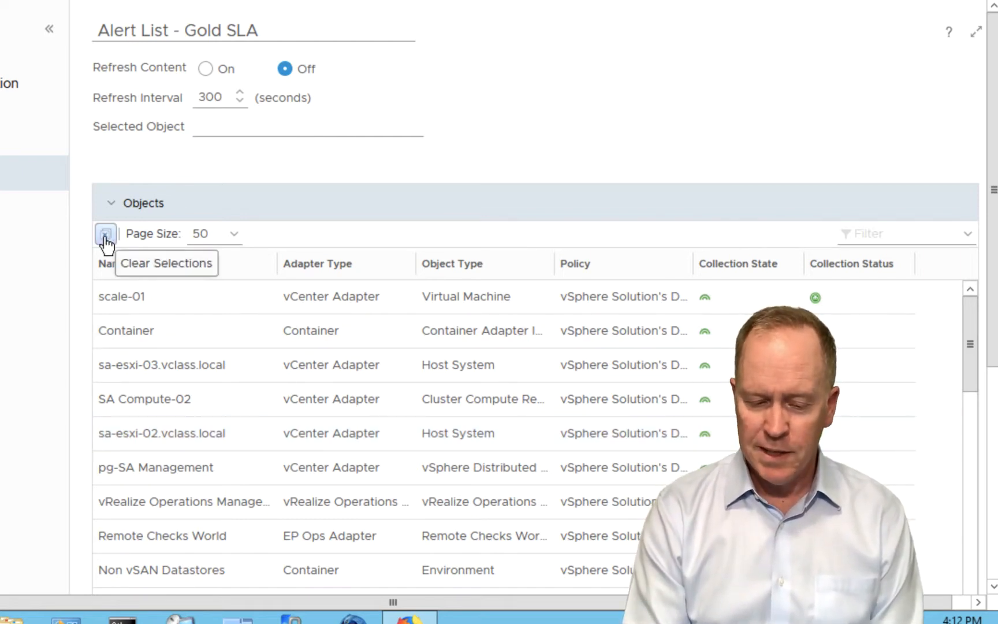
# Scope the alert list by tag instead of object, using the Gold value of the SLA tag, and save the widget configuration.
pyautogui.click(111, 204)
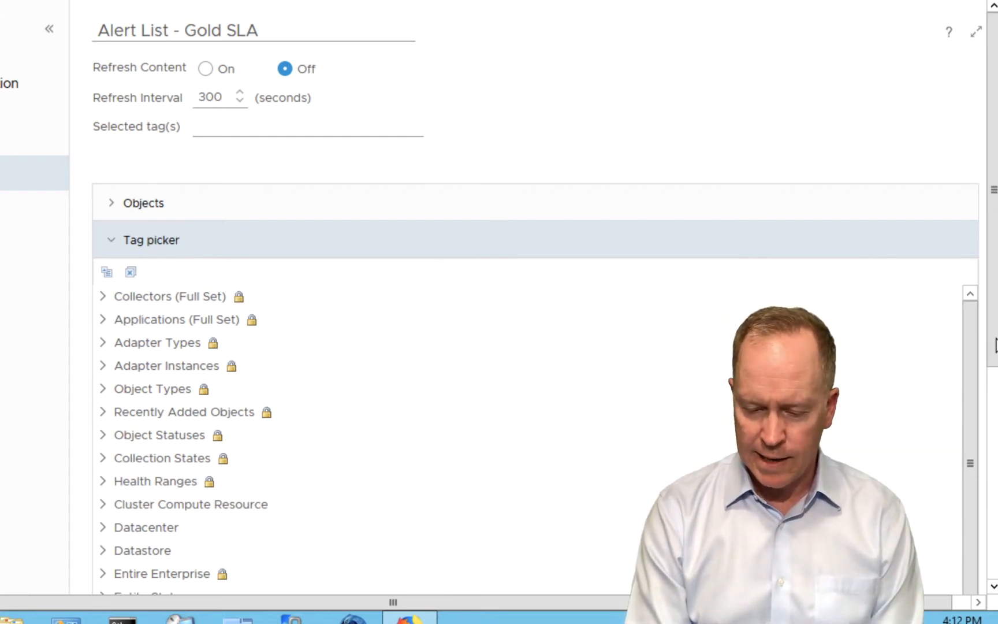
pyautogui.moveTo(996, 346); pyautogui.dragTo(996, 493)
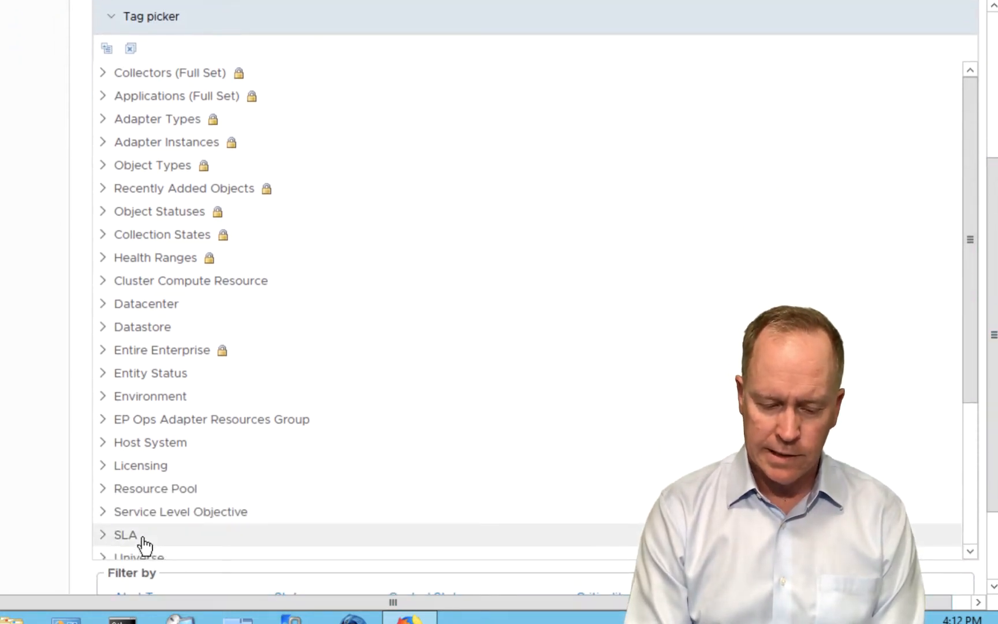
pyautogui.scroll(-1, 971, 405)
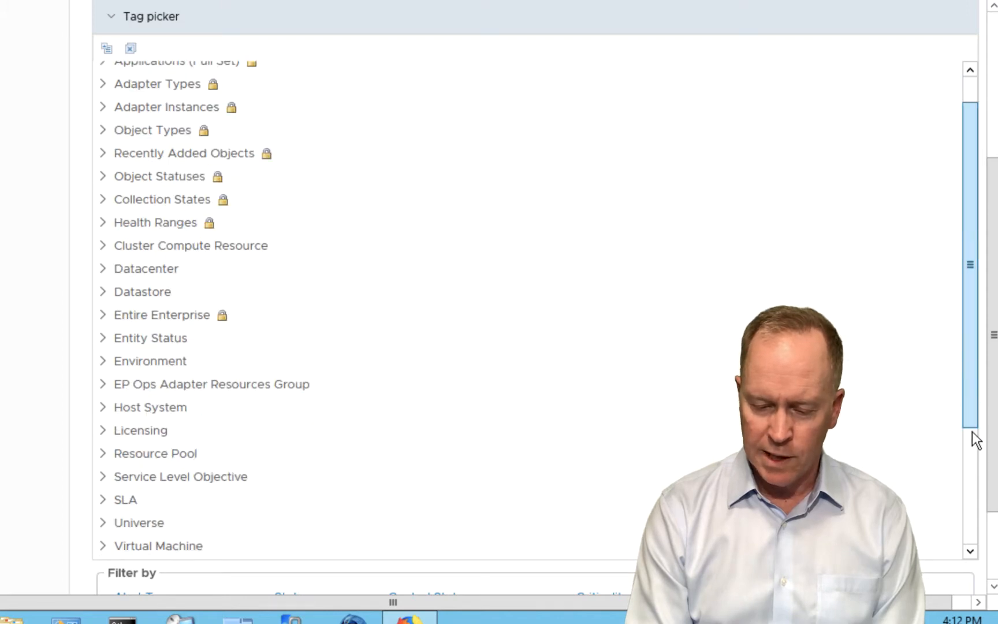
pyautogui.scroll(-3, 972, 439)
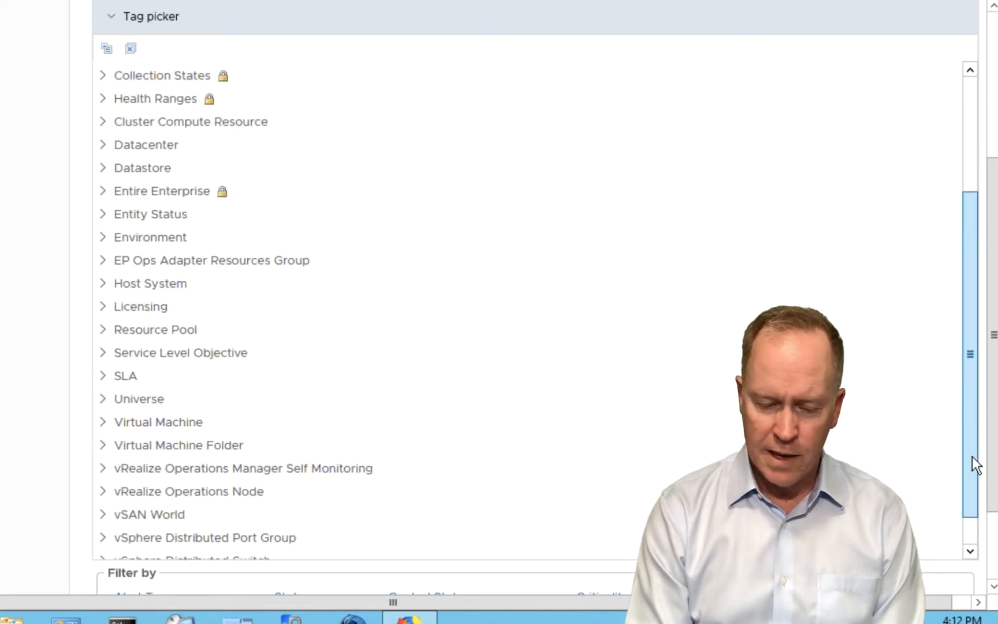
pyautogui.click(103, 377)
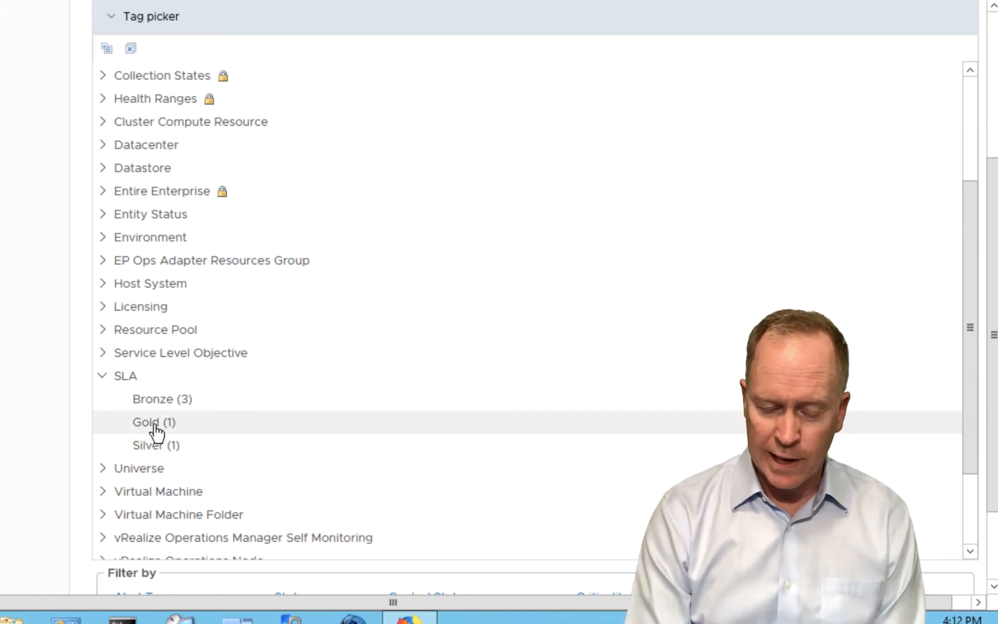
pyautogui.click(155, 428)
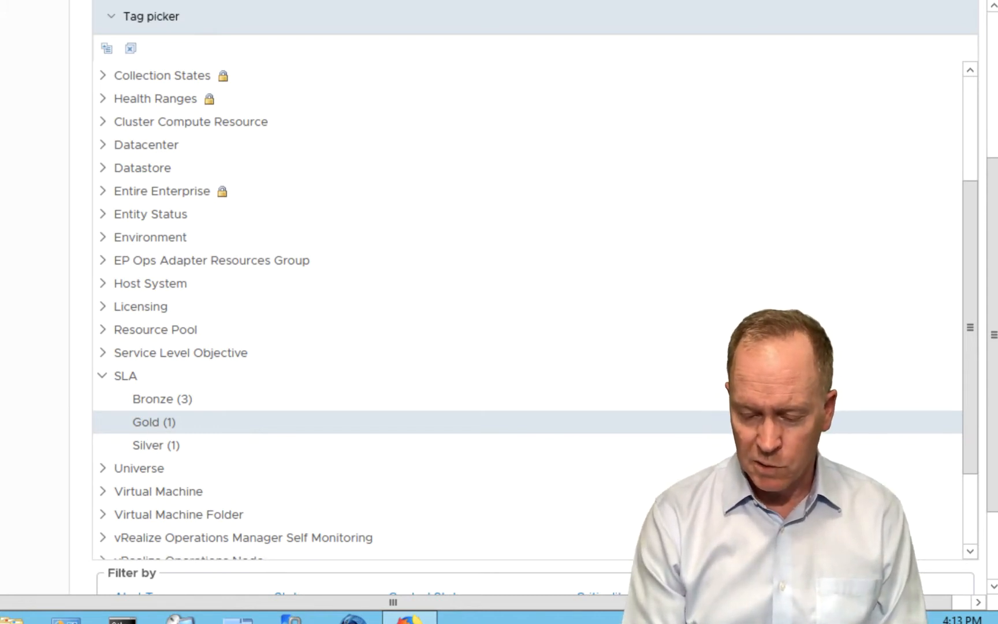
pyautogui.scroll(-3, 996, 558)
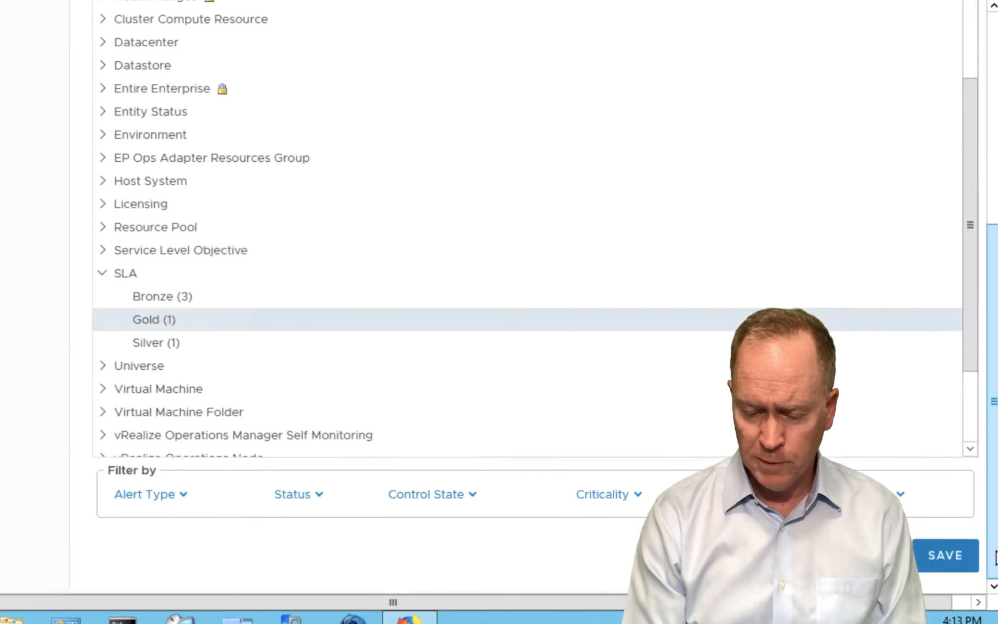
pyautogui.click(956, 557)
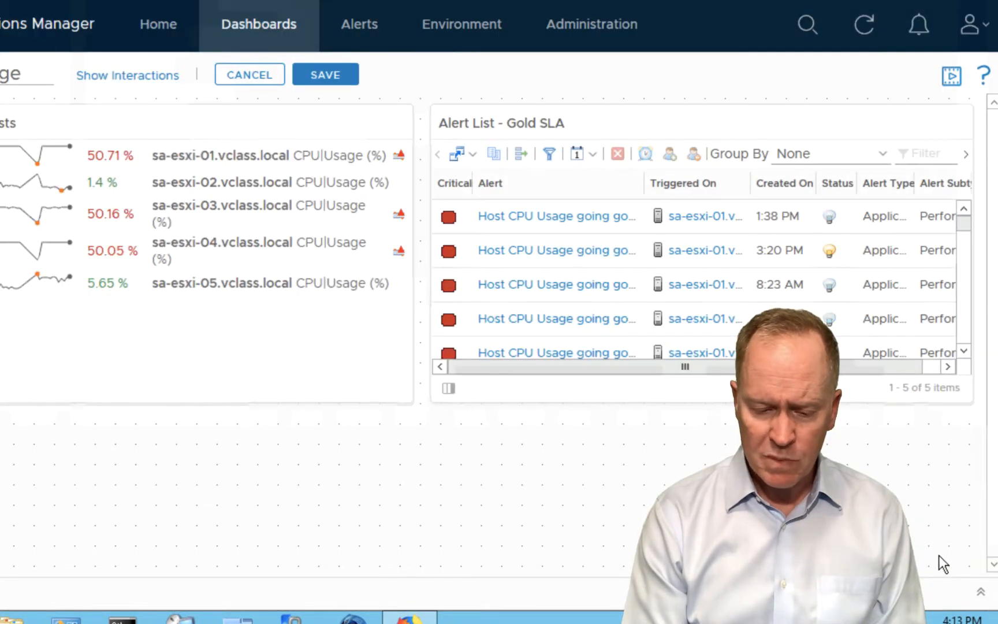